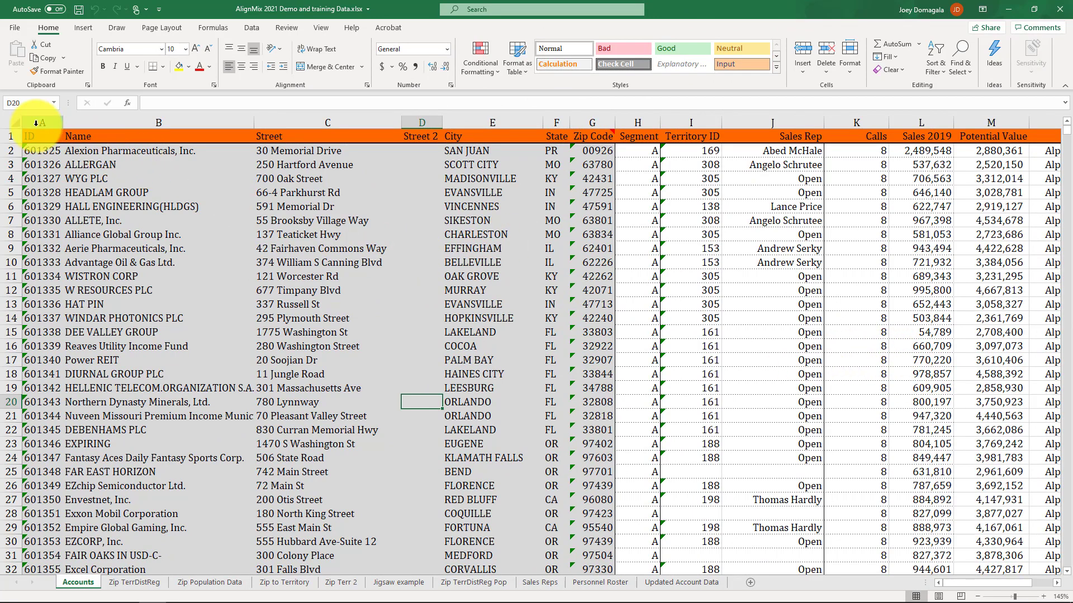
# Highlight the ID to Street, Zip Code, Segment, and Calls to Potential Value columns on the Accounts sheet for review
pyautogui.moveTo(37, 123); pyautogui.dragTo(342, 115)
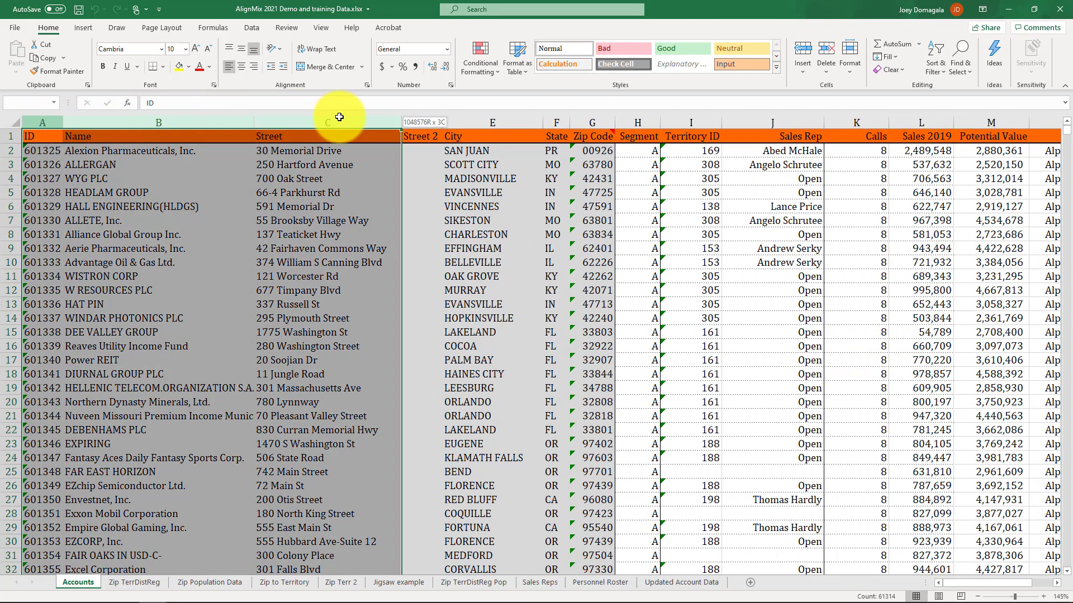
pyautogui.click(607, 120)
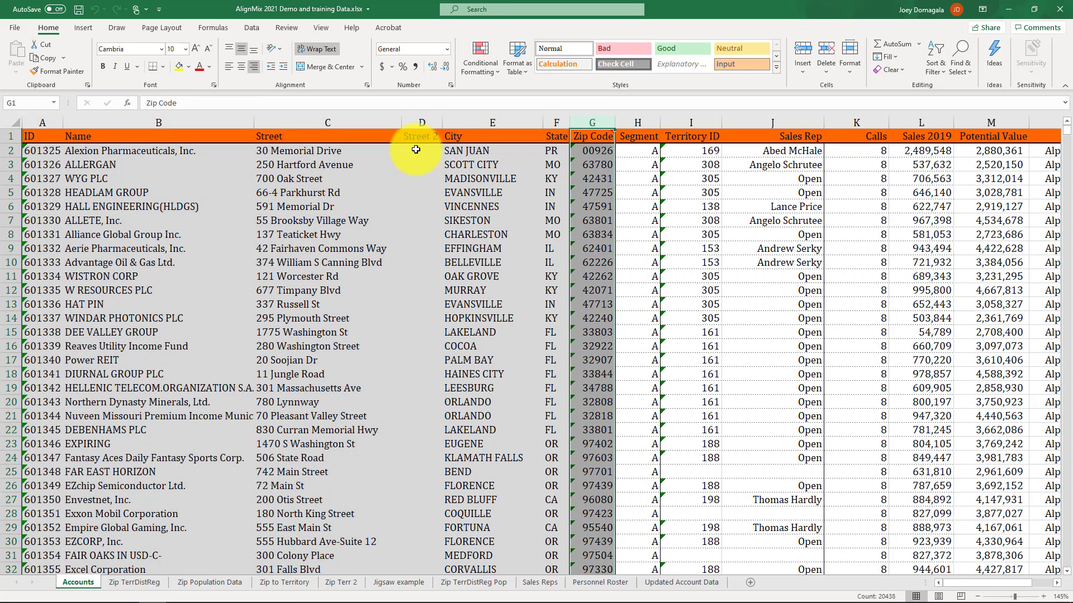
pyautogui.click(635, 121)
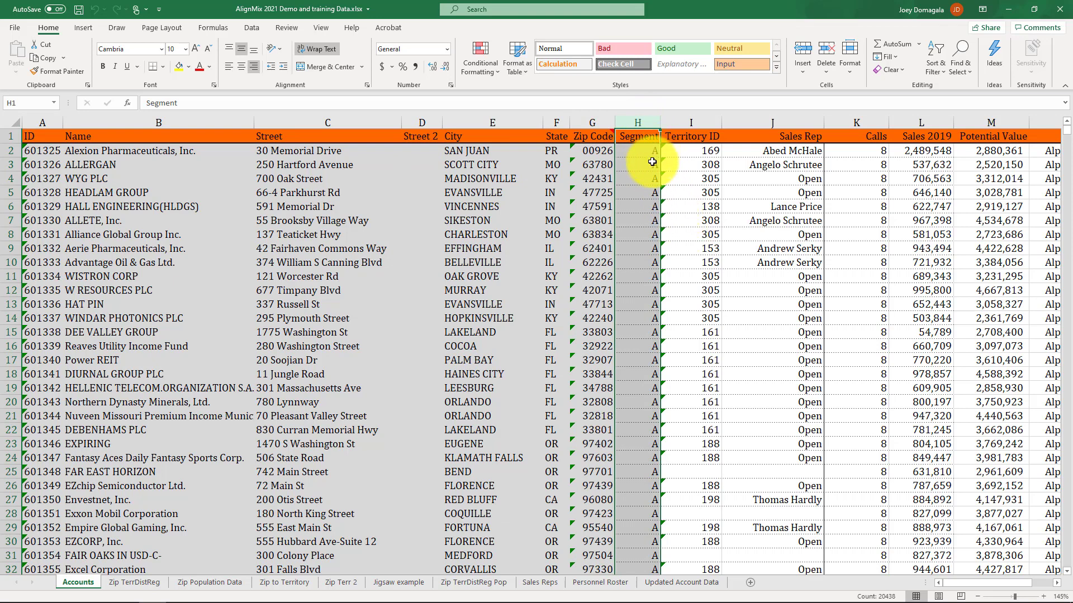
pyautogui.moveTo(989, 121); pyautogui.dragTo(873, 123)
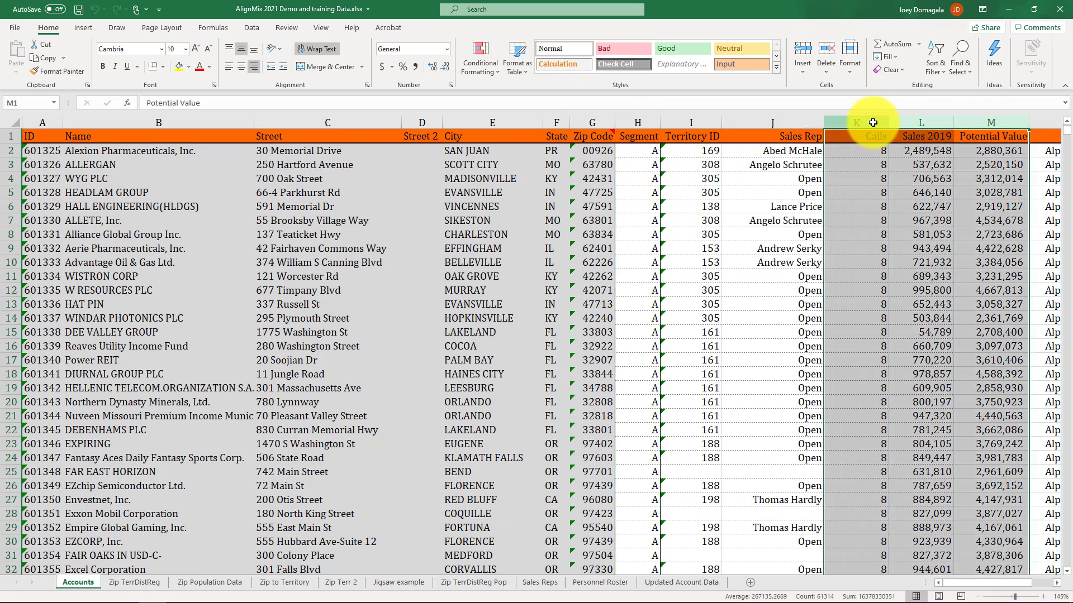
# Switch to AlignMix and start a data import from the spreadsheet AlignMix 2021 Demo and training Data.xlsx
pyautogui.click(1005, 10)
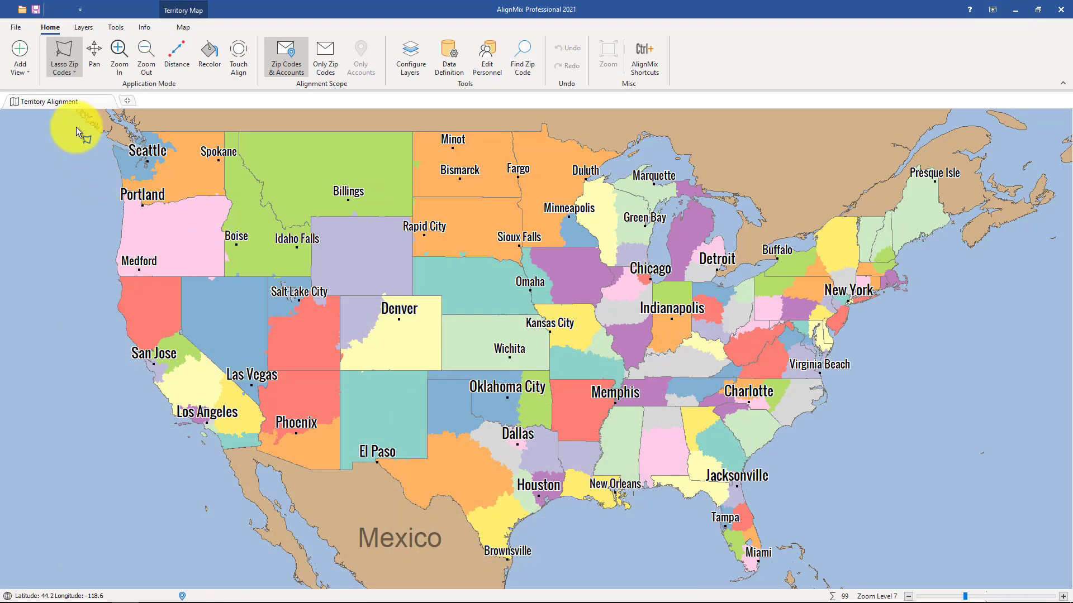
pyautogui.click(22, 25)
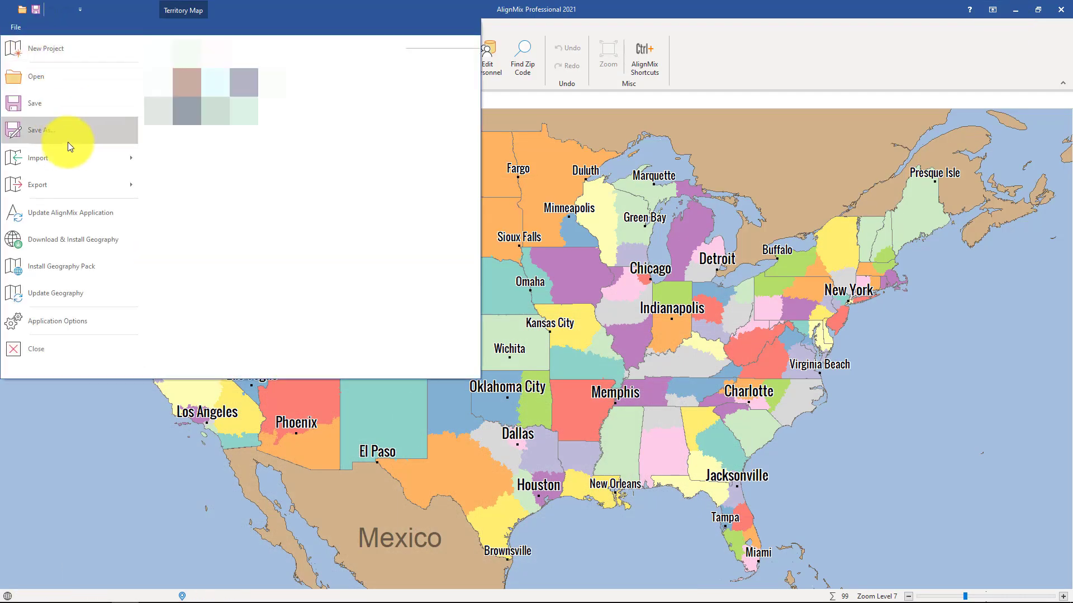
pyautogui.click(64, 159)
pyautogui.click(180, 63)
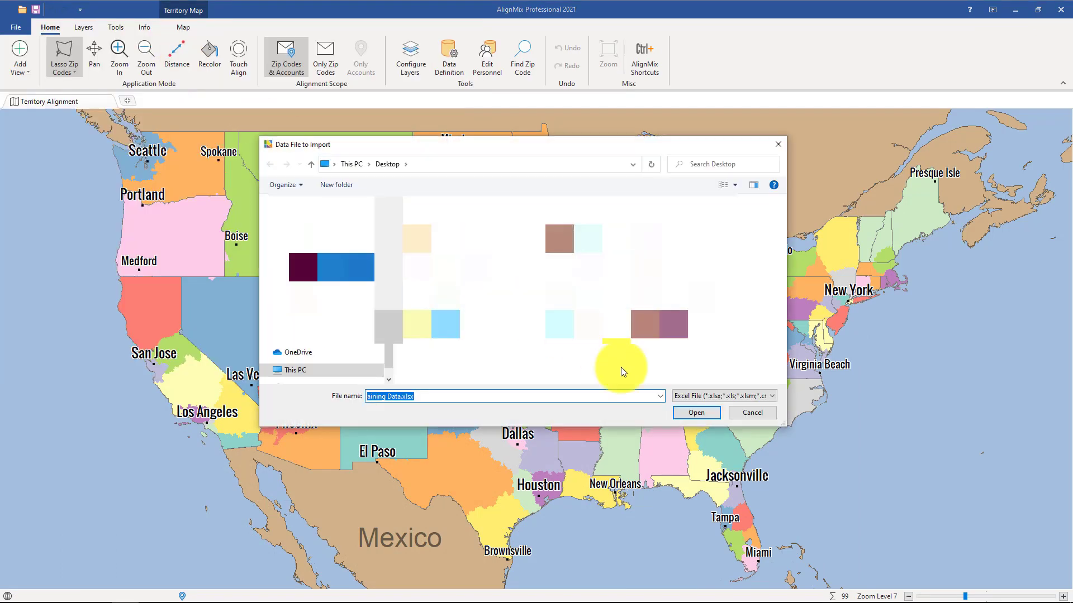
pyautogui.click(692, 412)
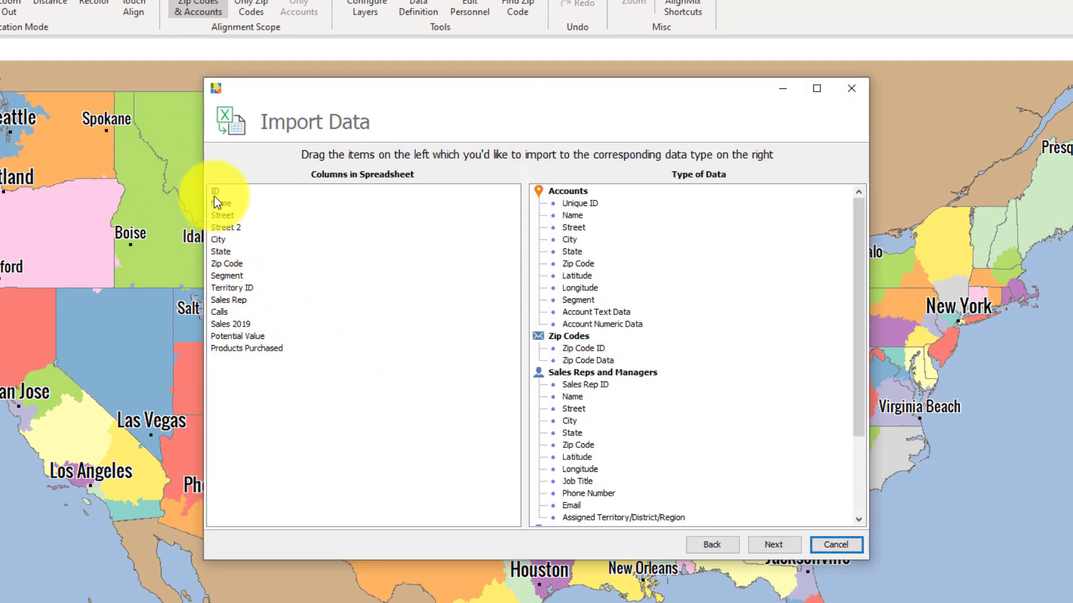
# Assign ID to the accounts' Unique ID, and Name, Street, Street 2, City, State, Zip Code and Segment to their matching Accounts fields
pyautogui.moveTo(214, 197); pyautogui.dragTo(575, 203)
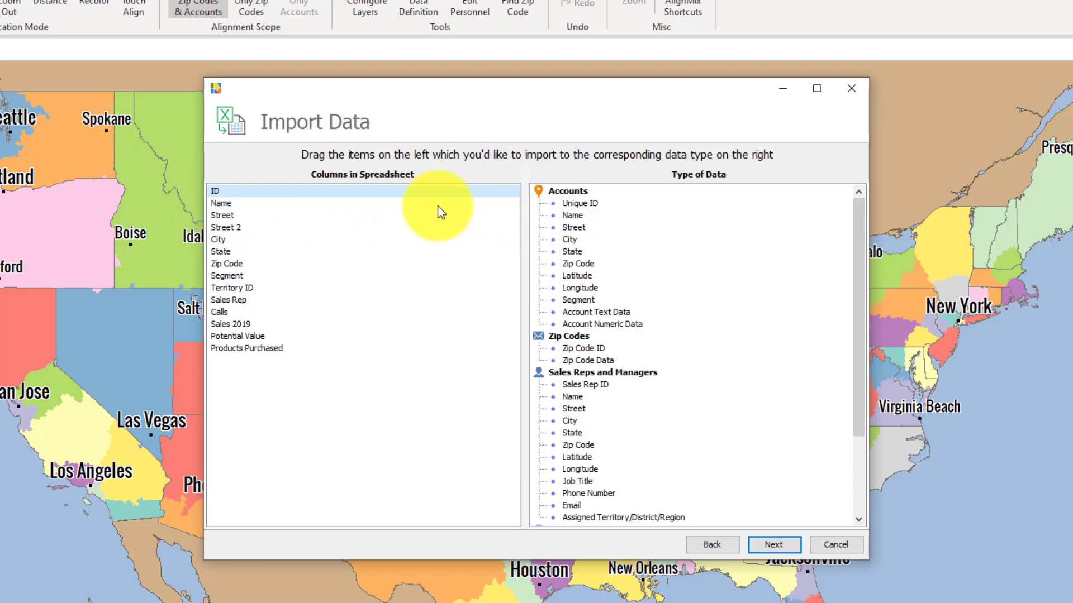
pyautogui.moveTo(218, 190); pyautogui.dragTo(572, 216)
pyautogui.moveTo(223, 193); pyautogui.dragTo(571, 226)
pyautogui.moveTo(234, 194); pyautogui.dragTo(577, 240)
pyautogui.moveTo(222, 196); pyautogui.dragTo(565, 252)
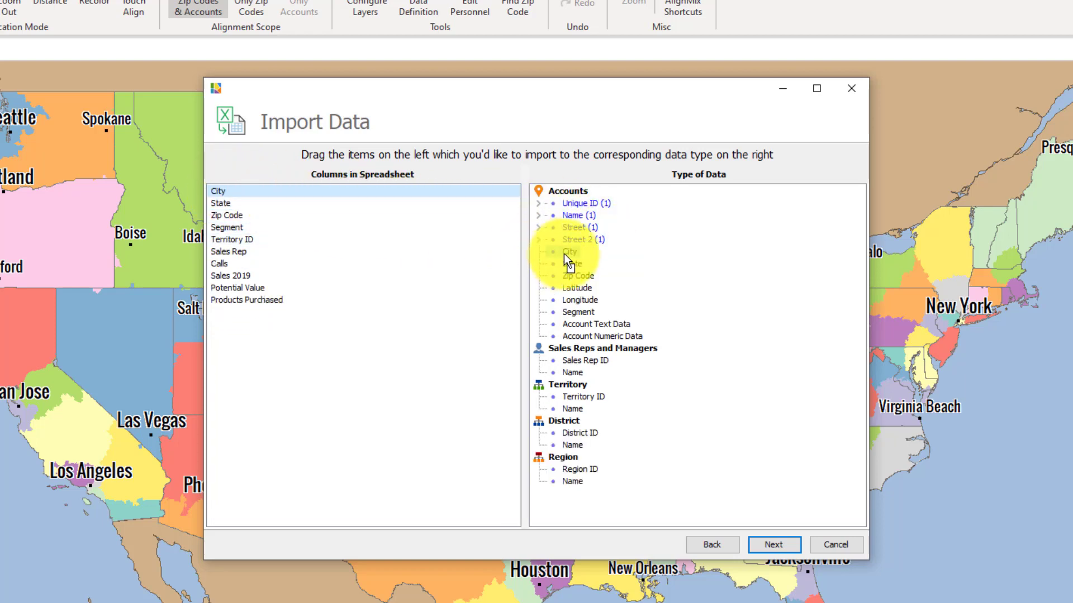
pyautogui.moveTo(279, 200); pyautogui.dragTo(575, 264)
pyautogui.moveTo(244, 199); pyautogui.dragTo(581, 275)
pyautogui.moveTo(243, 196); pyautogui.dragTo(581, 311)
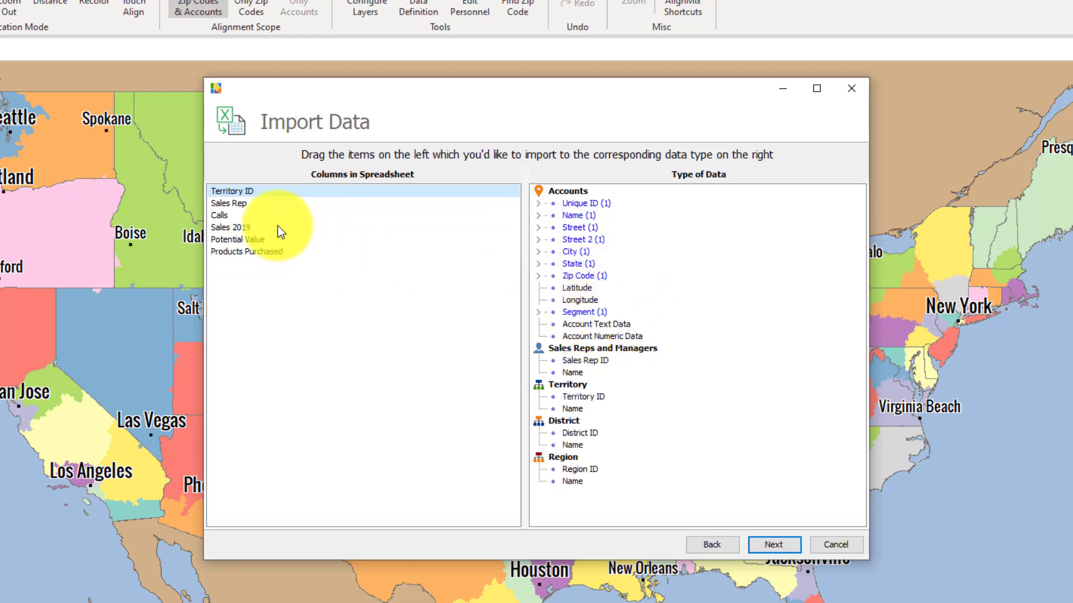
# Map Territory ID to Territory ID, Sales Rep to Sales Rep ID, Sales 2019, Calls and Potential Value to Account Numeric Data, and Products Purchased to Account Text Data
pyautogui.moveTo(249, 195); pyautogui.dragTo(593, 397)
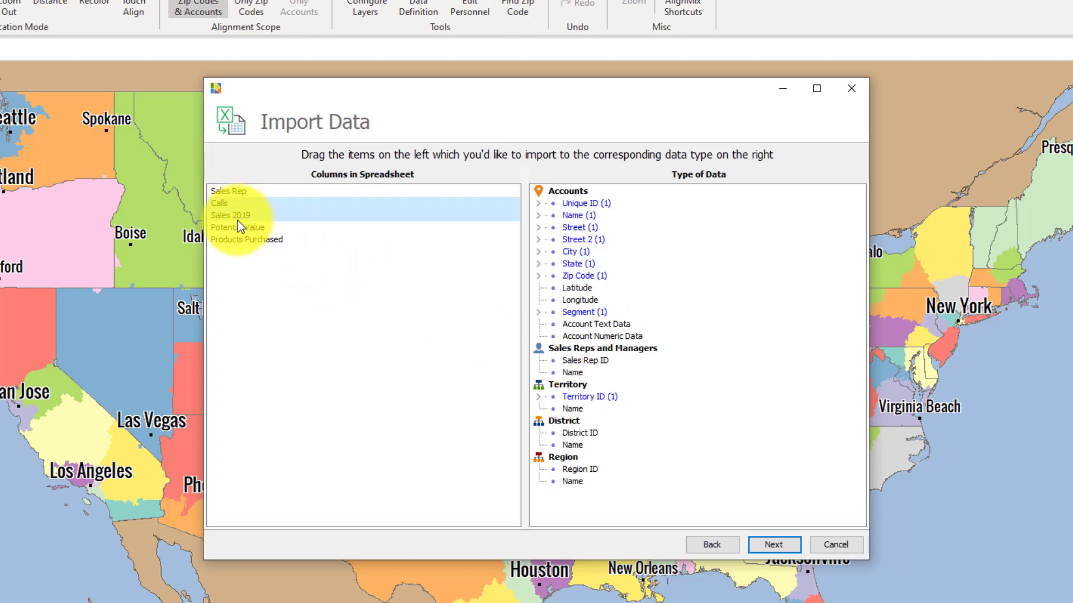
pyautogui.moveTo(244, 216); pyautogui.dragTo(595, 336)
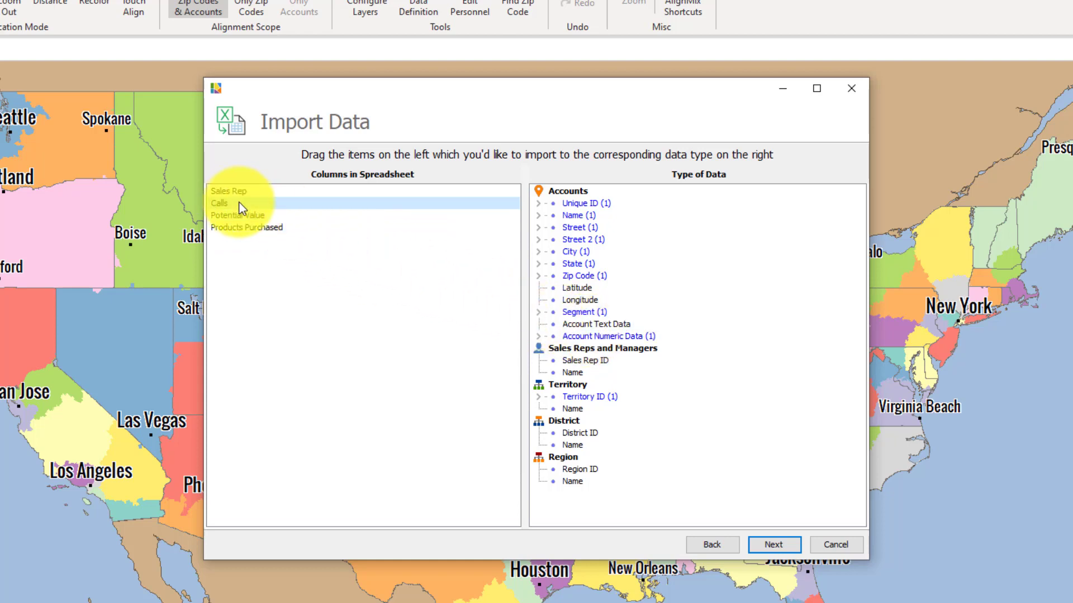
pyautogui.click(237, 211)
pyautogui.moveTo(233, 212); pyautogui.dragTo(615, 337)
pyautogui.moveTo(223, 190); pyautogui.dragTo(567, 366)
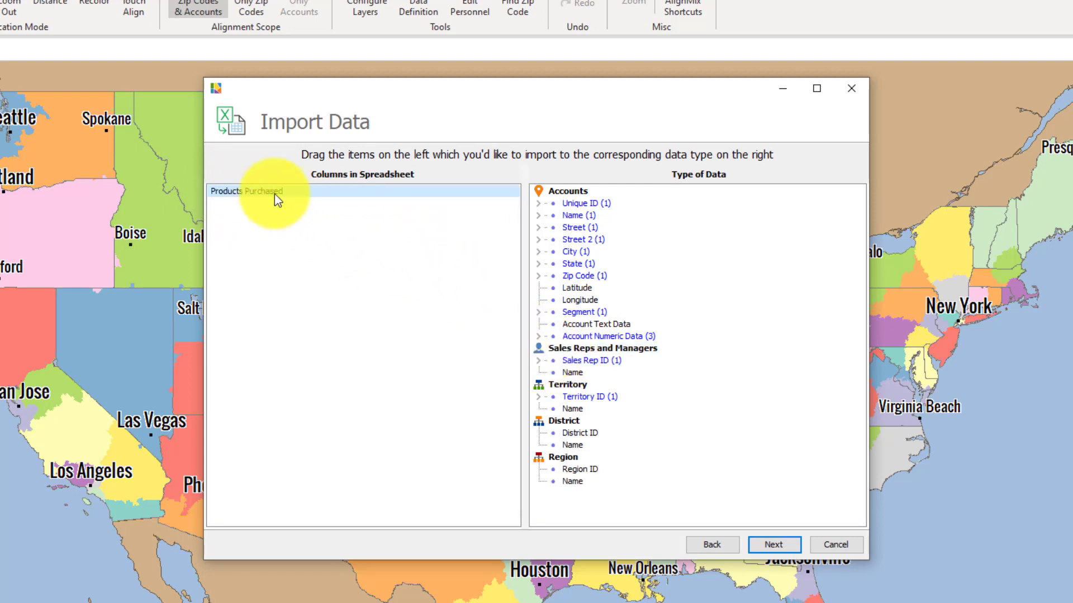
pyautogui.moveTo(248, 189); pyautogui.dragTo(598, 323)
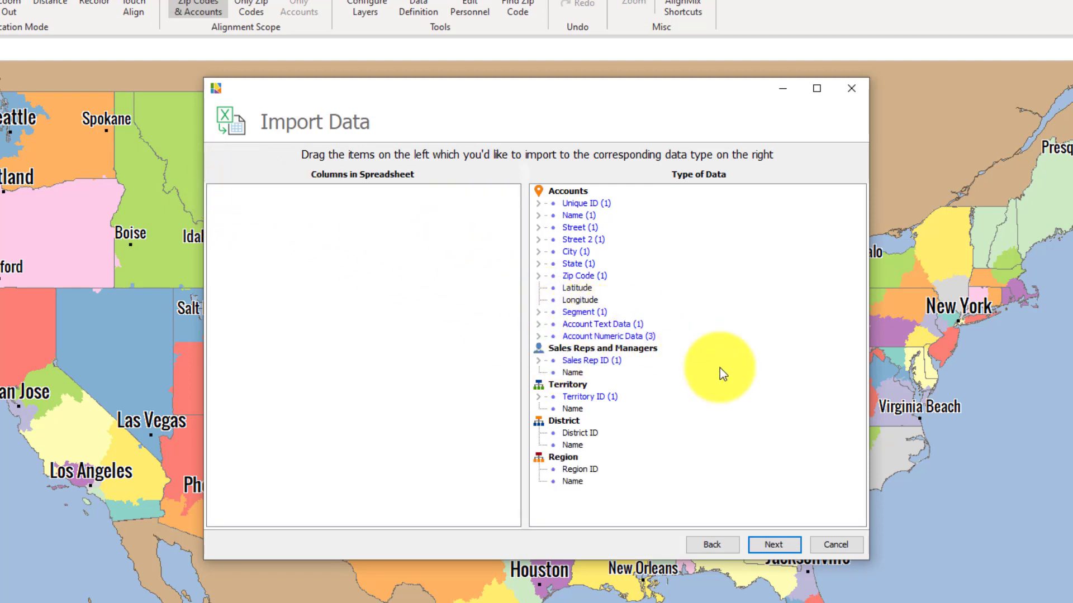
# Accept the column mapping, keep the existing base geography, and run the account import to completion
pyautogui.click(782, 544)
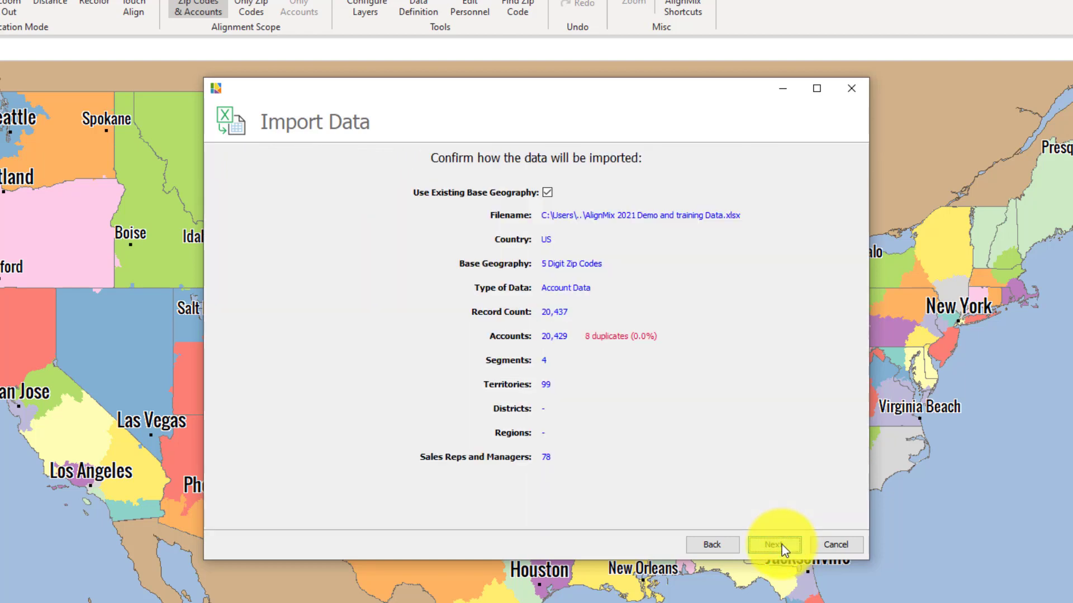
pyautogui.click(782, 545)
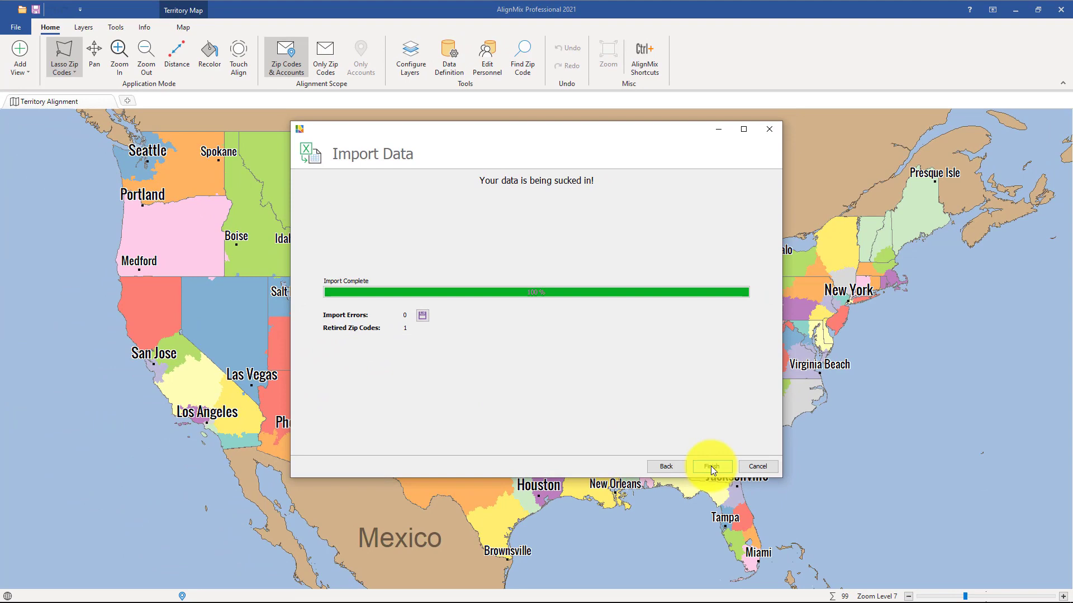
pyautogui.click(711, 467)
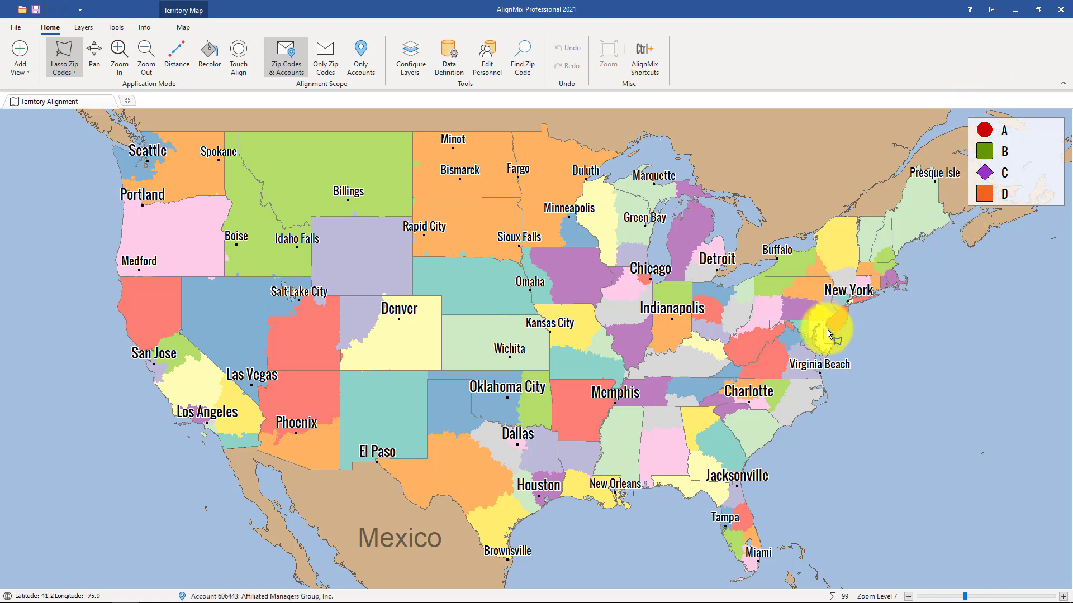
# Lasso the zip codes and accounts around Kansas City and review the Map Query summary by segment
pyautogui.scroll(3, 627, 341)
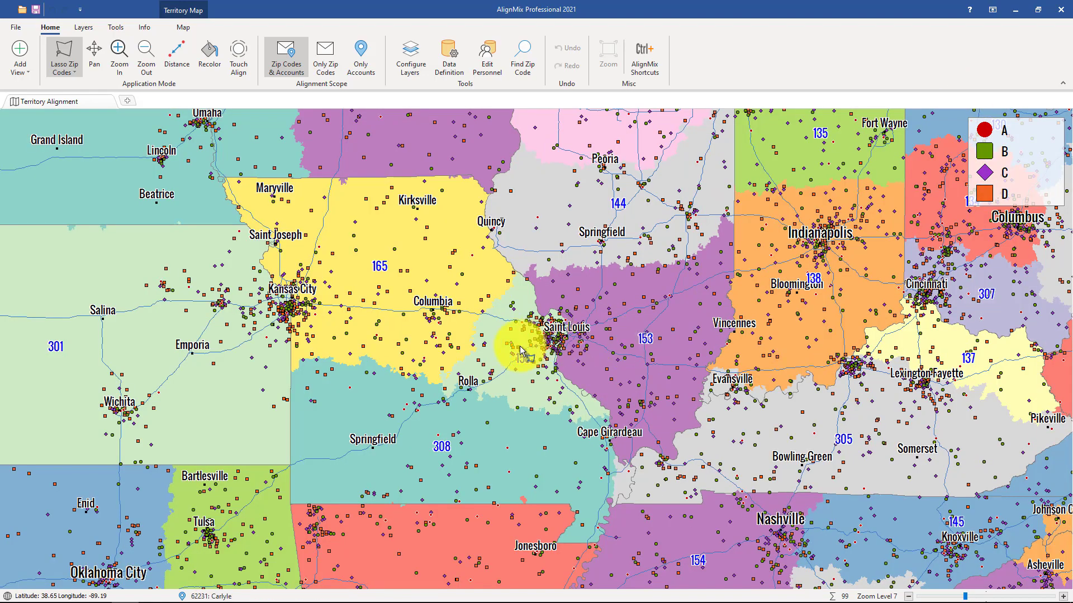
pyautogui.scroll(2, 254, 312)
pyautogui.moveTo(317, 217)
pyautogui.mouseDown()
pyautogui.moveTo(187, 395)
pyautogui.moveTo(421, 412)
pyautogui.moveTo(484, 371)
pyautogui.moveTo(257, 331)
pyautogui.mouseUp()
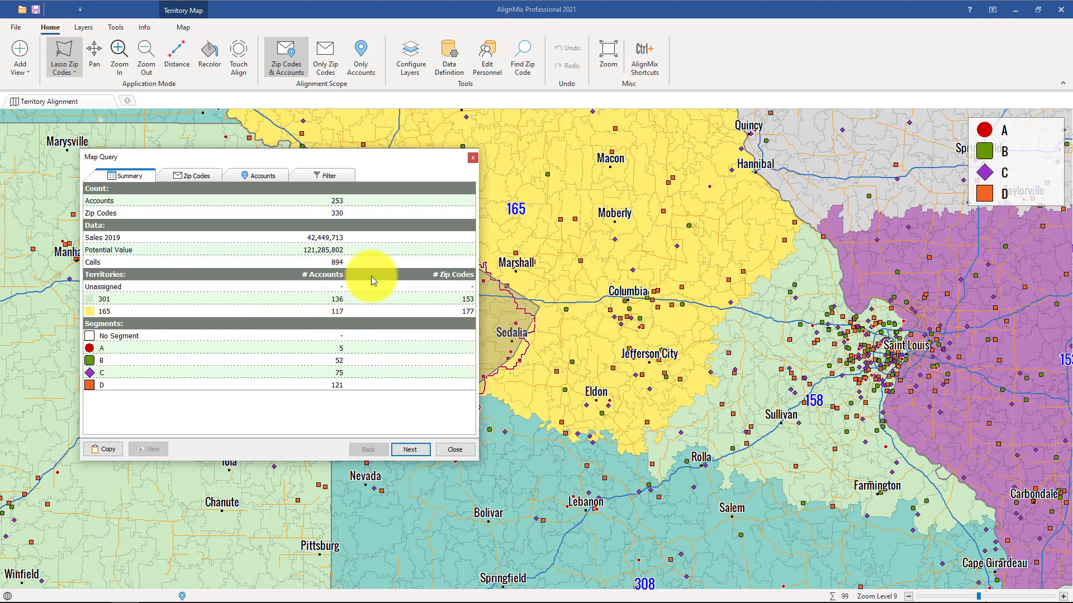
pyautogui.click(472, 160)
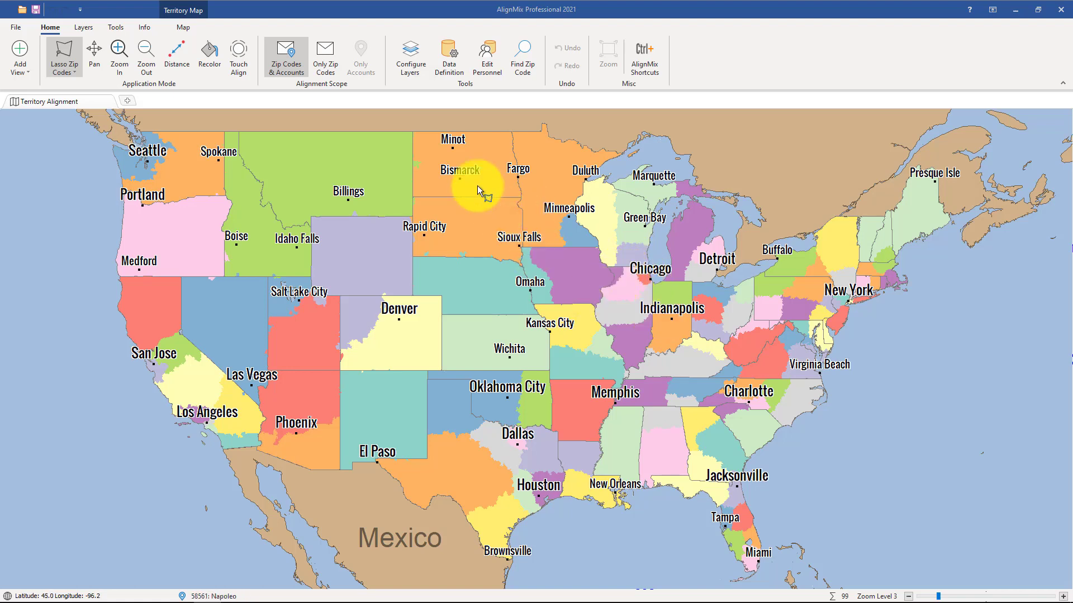
# Start another data import from the same Excel spreadsheet into the map without account data
pyautogui.click(15, 30)
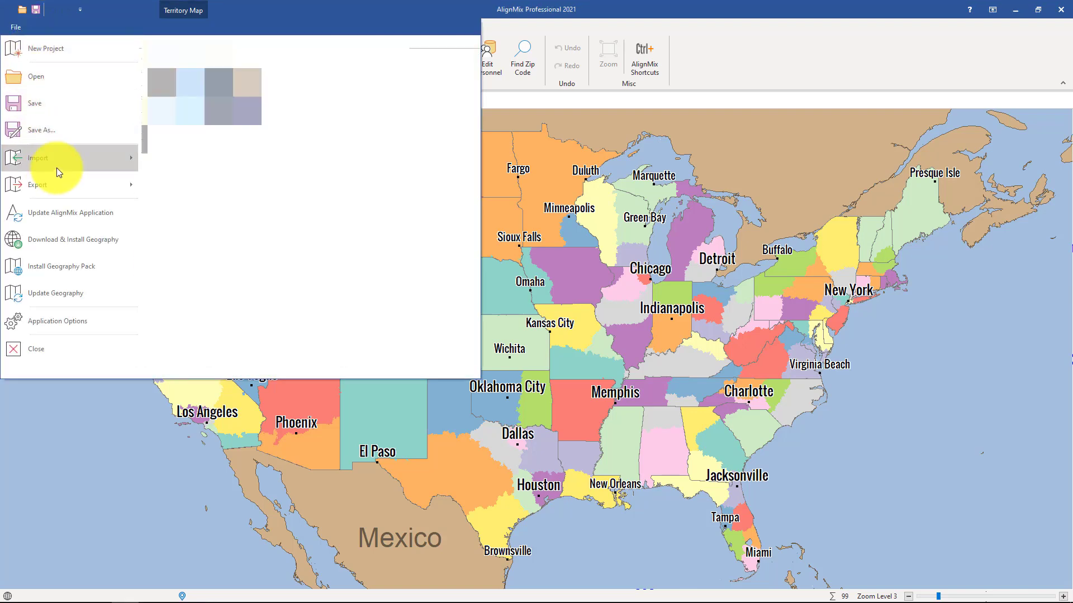
pyautogui.click(206, 74)
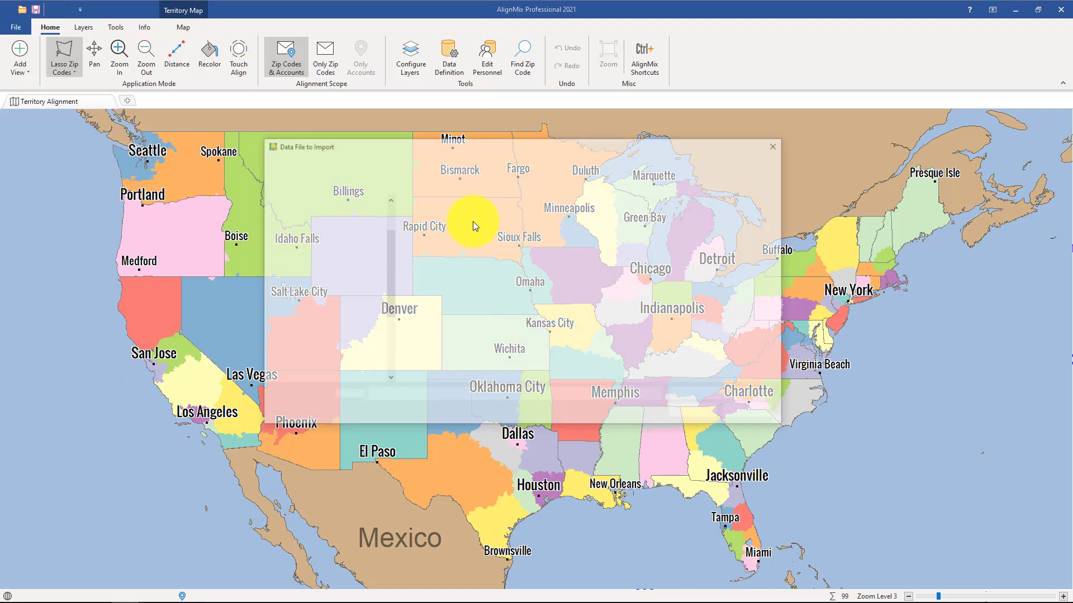
pyautogui.click(694, 412)
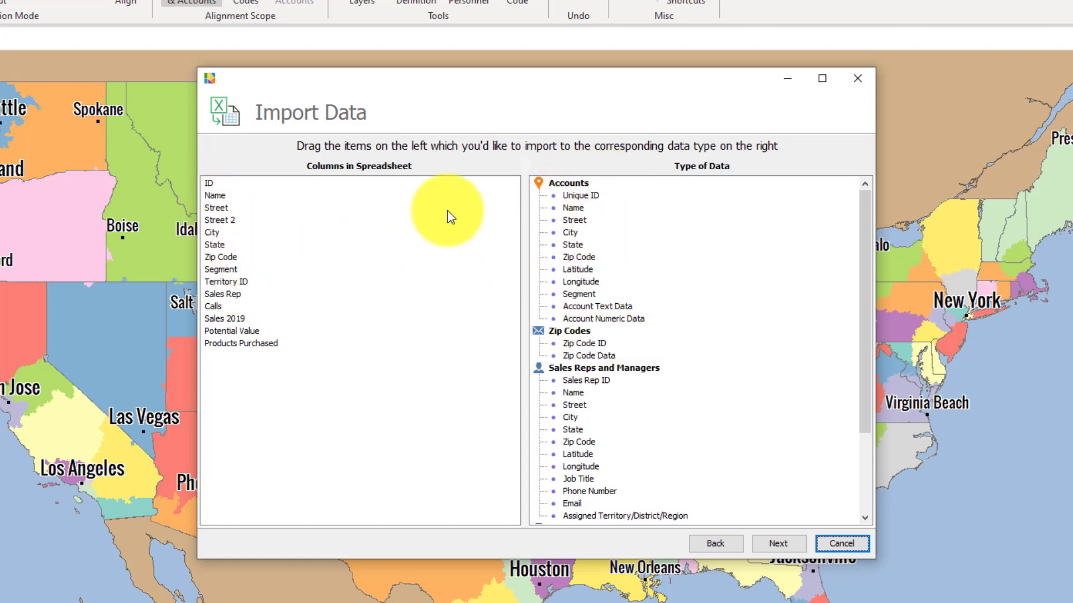
# Assign ID to the accounts' Unique ID, and Name, Street, Street 2, City, State and Zip Code to their matching Accounts fields
pyautogui.moveTo(212, 184); pyautogui.dragTo(566, 220)
pyautogui.moveTo(273, 185); pyautogui.dragTo(581, 231)
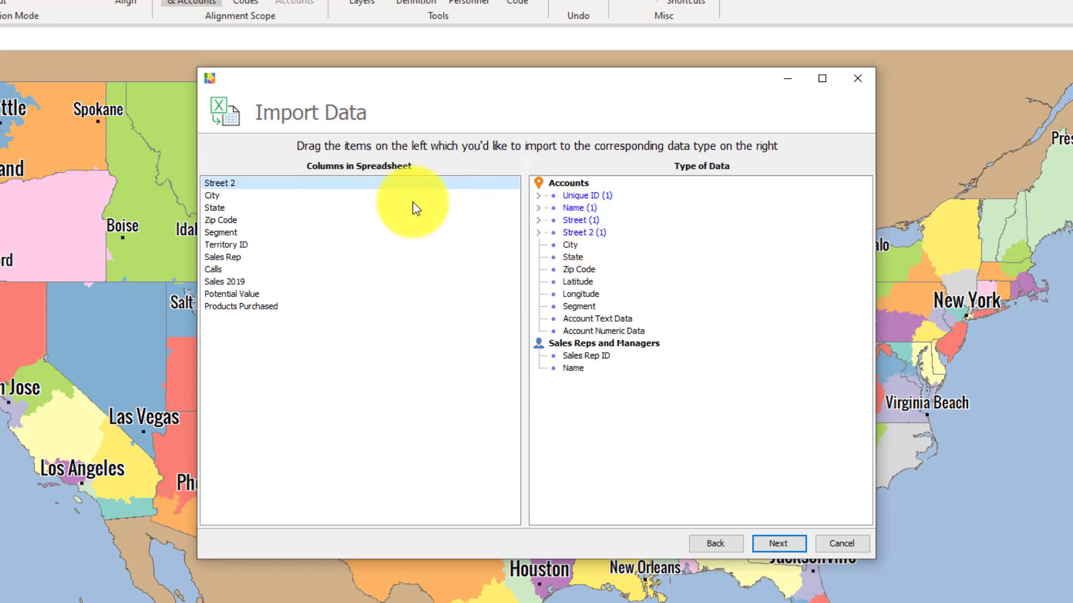
pyautogui.moveTo(213, 182); pyautogui.dragTo(572, 245)
pyautogui.moveTo(215, 185); pyautogui.dragTo(579, 263)
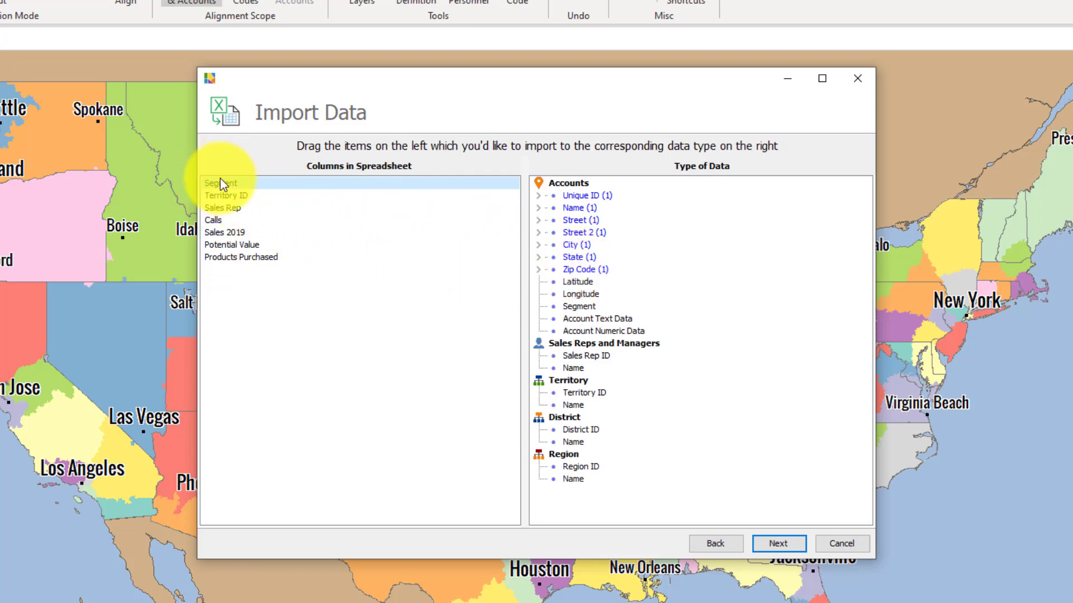
# Map Territory ID, Sales Rep, the numeric Calls, Sales 2019 and Potential Value, and the text Products Purchased, leave Segment unassigned, and complete the import
pyautogui.moveTo(229, 183); pyautogui.dragTo(586, 394)
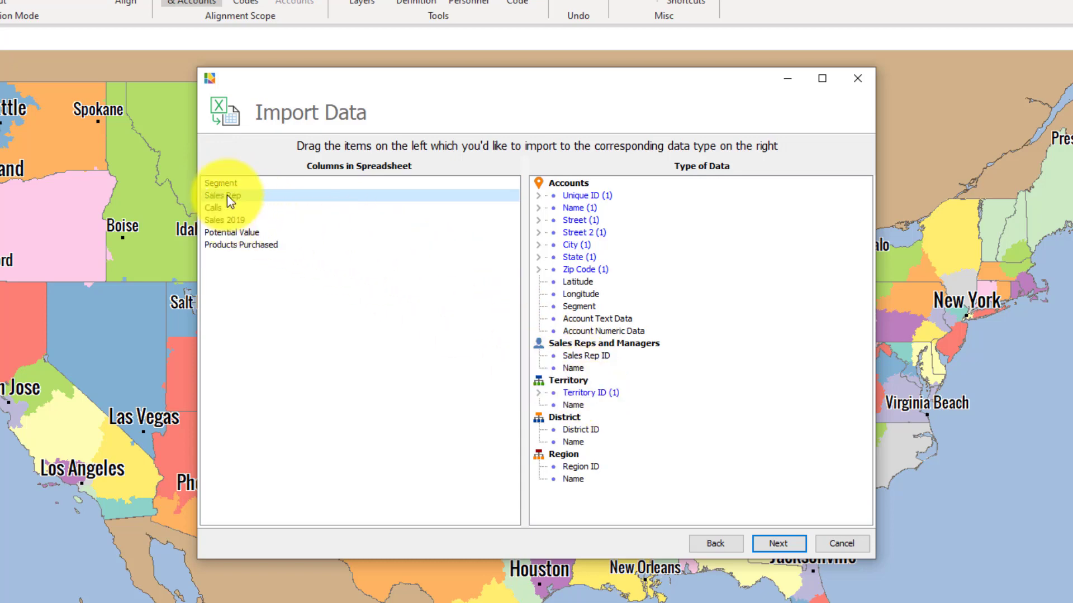
pyautogui.moveTo(226, 195); pyautogui.dragTo(584, 355)
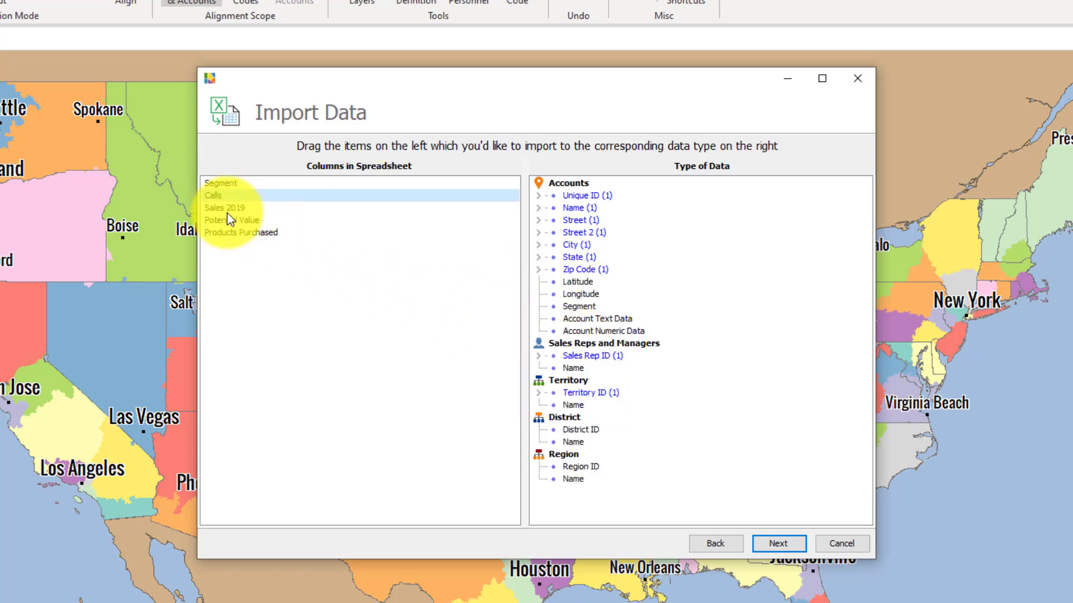
pyautogui.moveTo(227, 214); pyautogui.dragTo(583, 333)
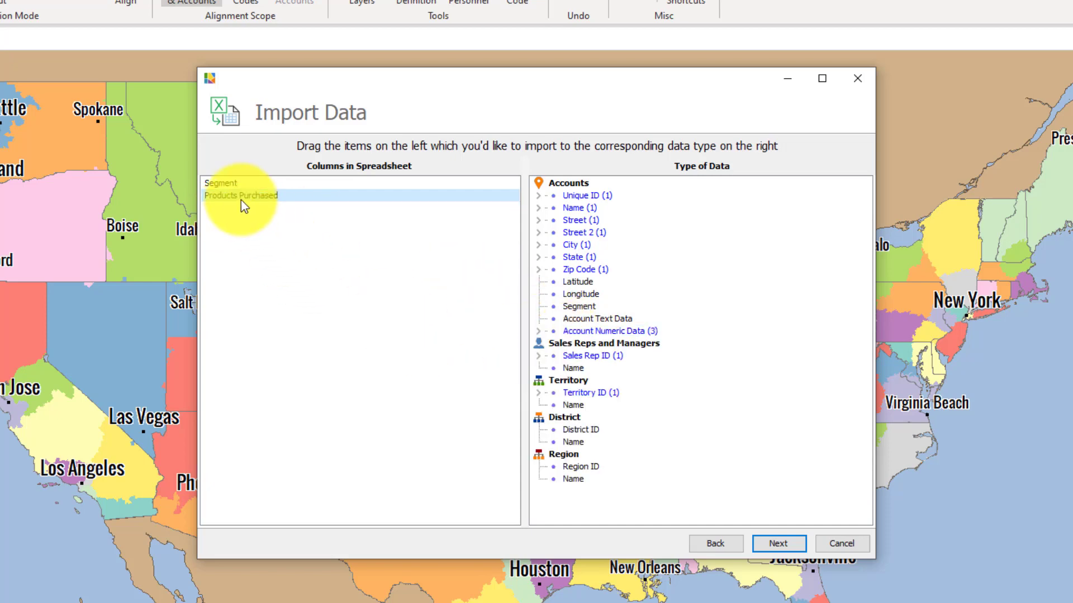
pyautogui.moveTo(243, 206); pyautogui.dragTo(639, 322)
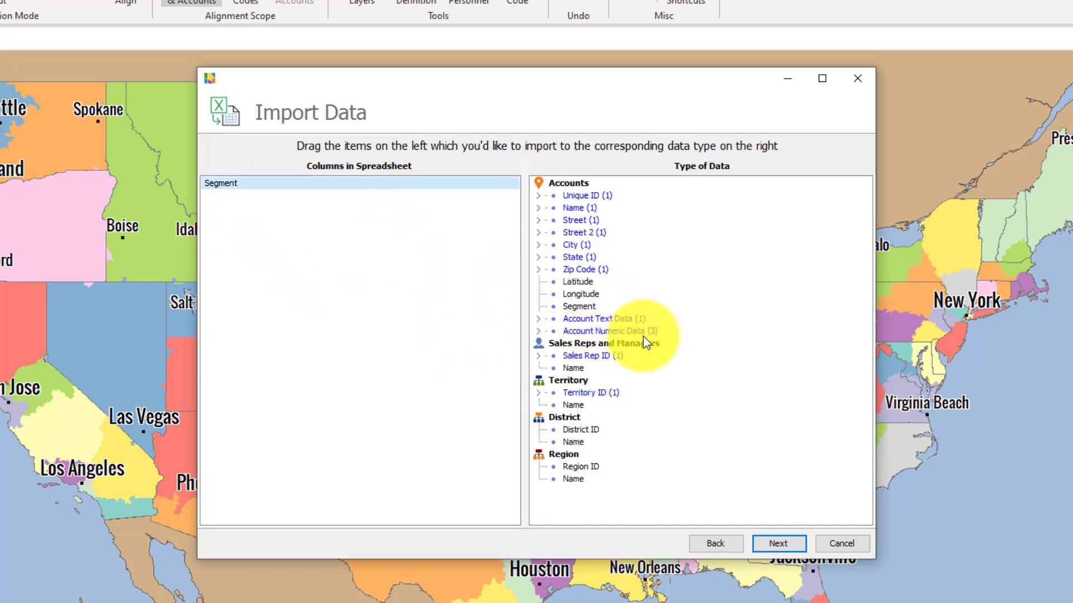
pyautogui.click(778, 543)
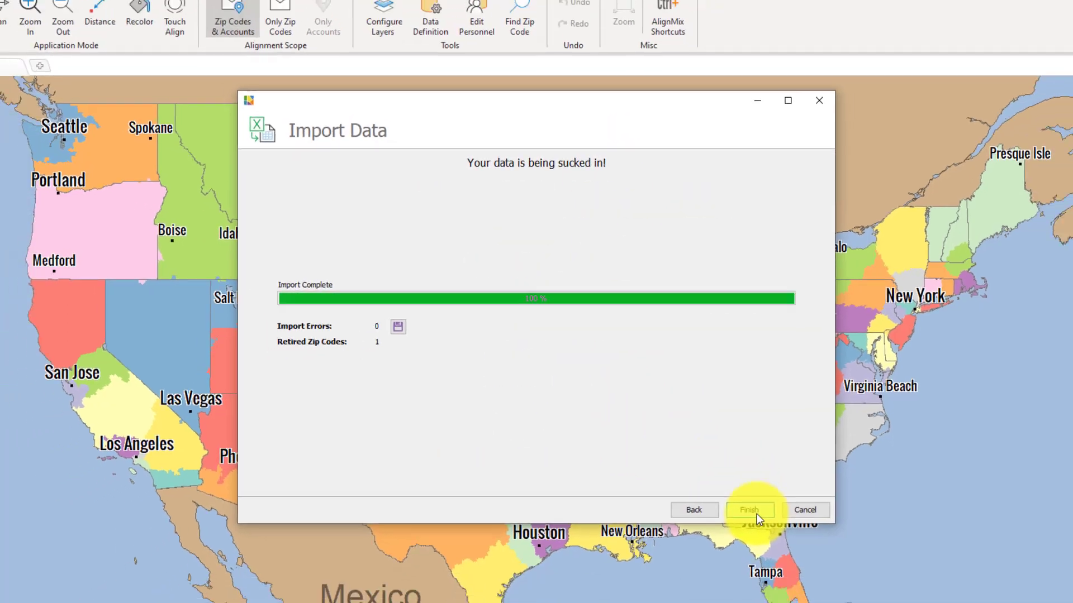
pyautogui.click(757, 515)
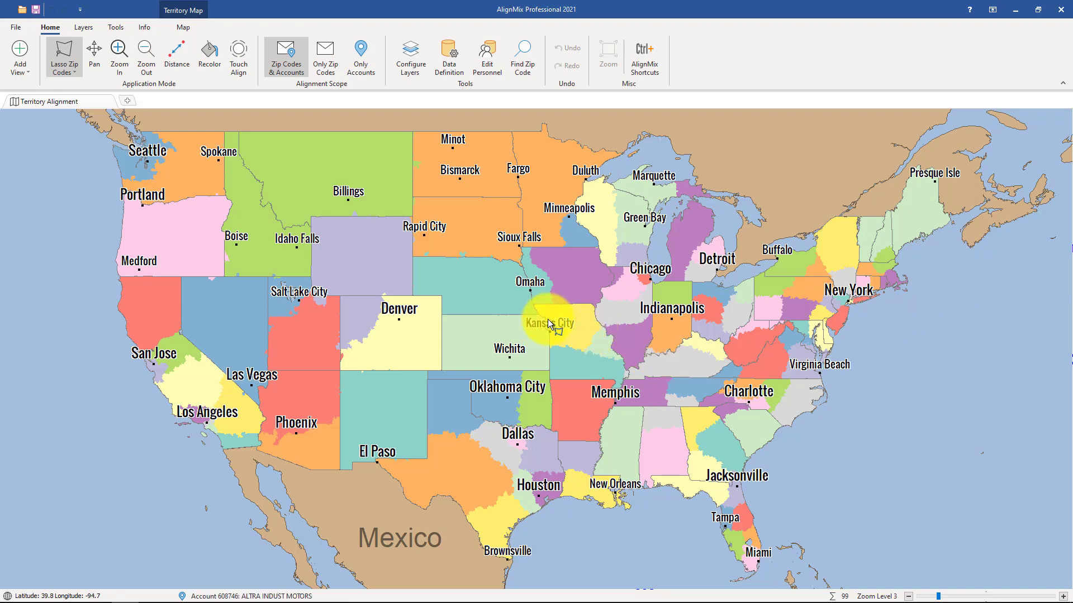
# Lasso the area around Kansas City to examine the Map Query summary for the accounts imported without segments
pyautogui.scroll(4, 547, 319)
pyautogui.scroll(2, 574, 359)
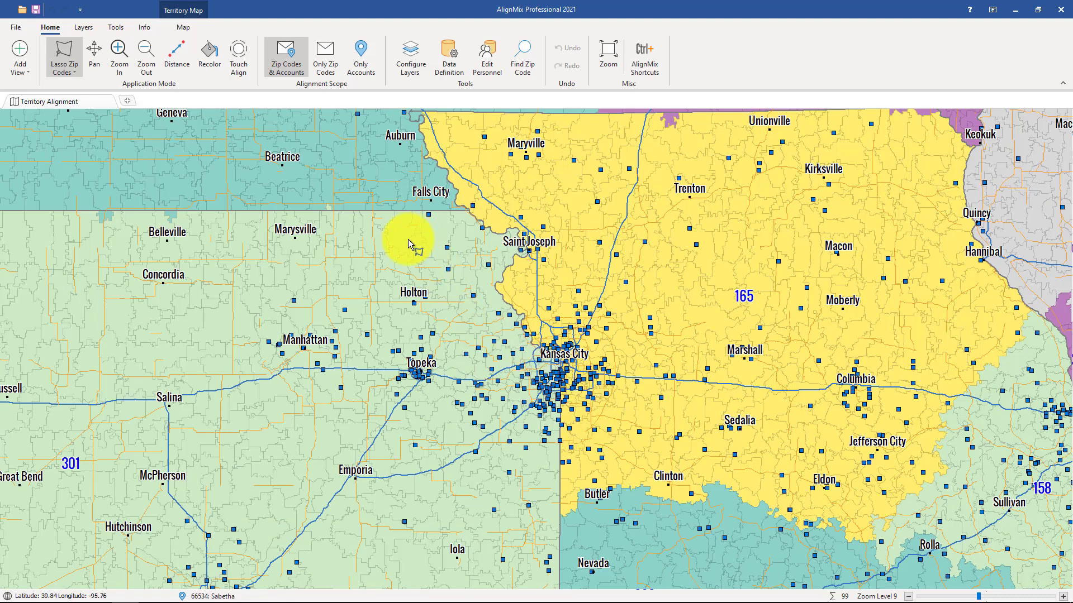
pyautogui.moveTo(412, 240)
pyautogui.mouseDown()
pyautogui.moveTo(402, 454)
pyautogui.moveTo(584, 472)
pyautogui.moveTo(665, 414)
pyautogui.mouseUp()
pyautogui.moveTo(682, 374); pyautogui.dragTo(685, 293)
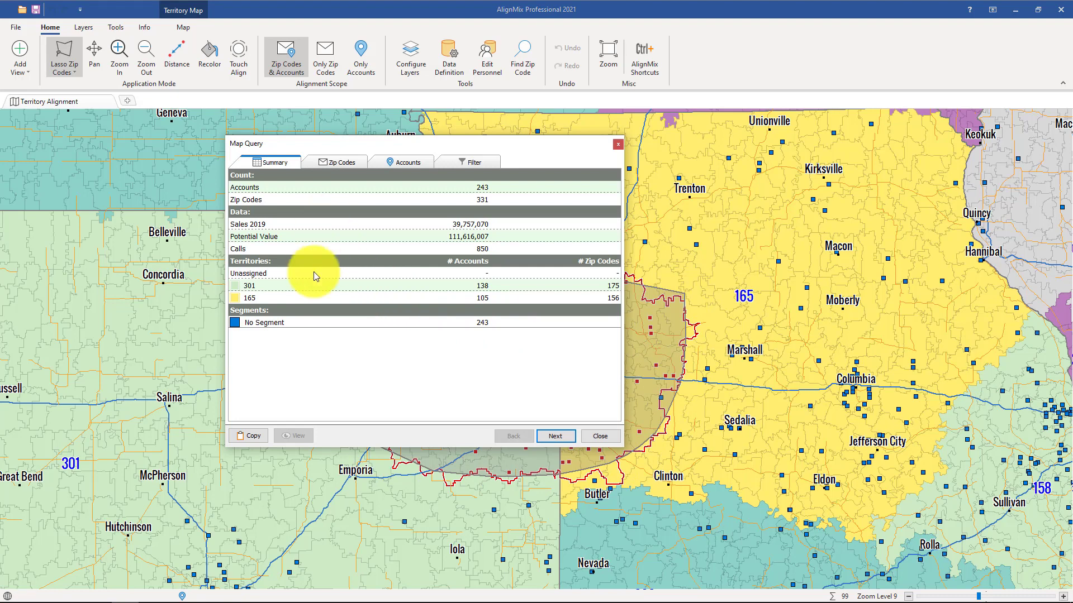